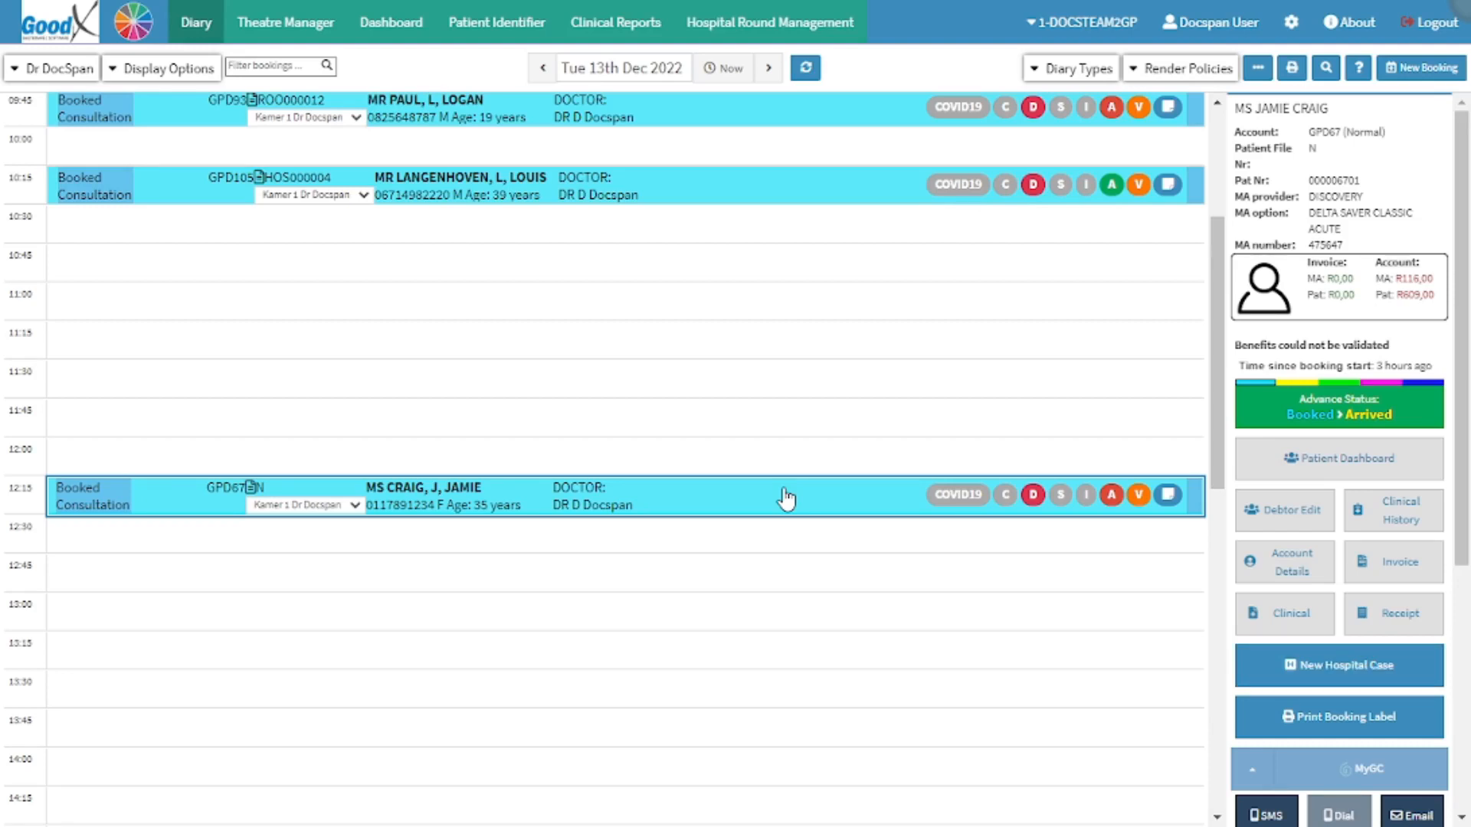
# Open the clinical record of the selected 12:15 booking and add a Script form to it.
pyautogui.click(1291, 627)
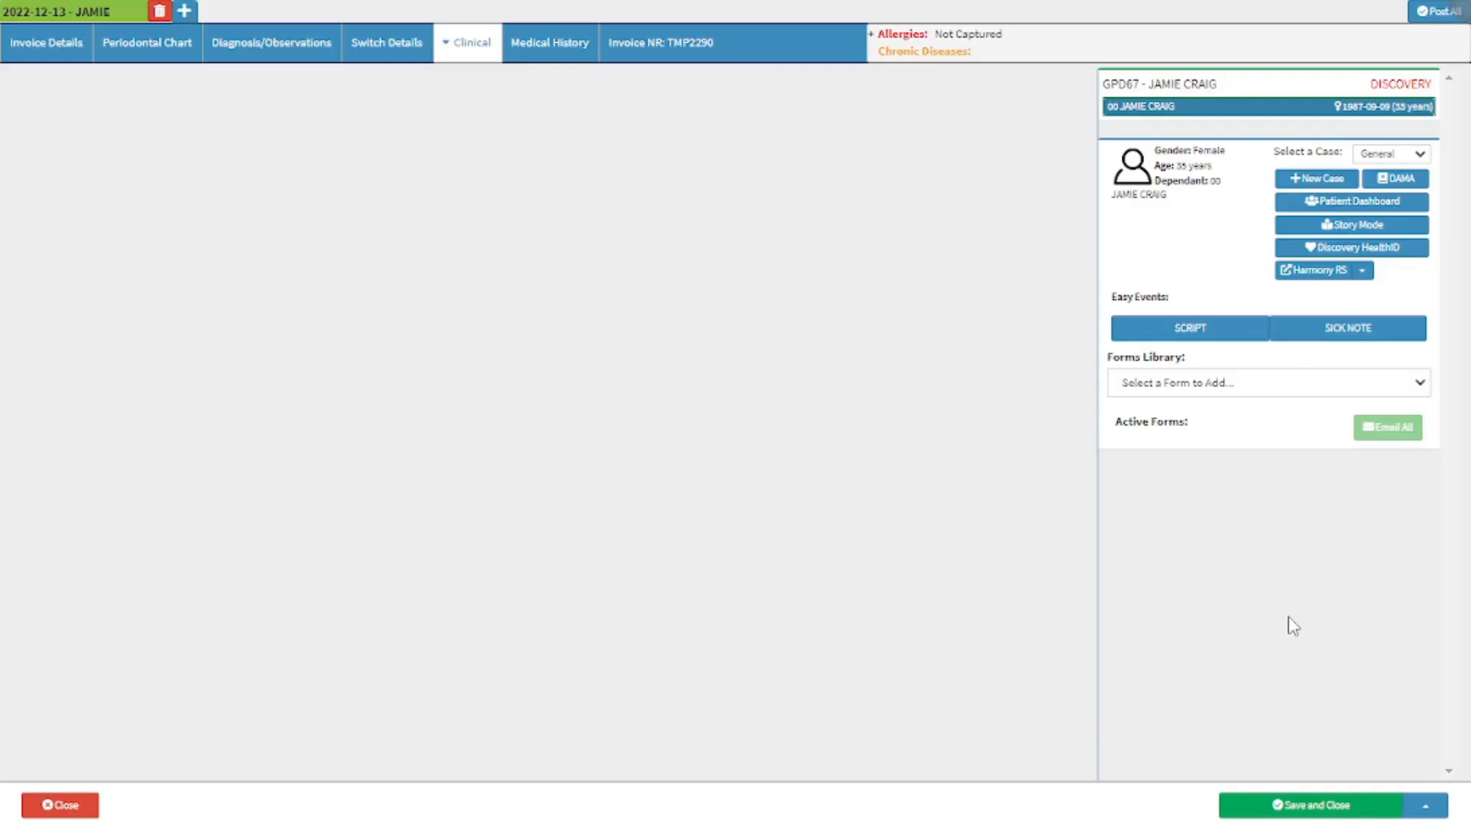
pyautogui.click(1239, 385)
pyautogui.scroll(-8, 1257, 470)
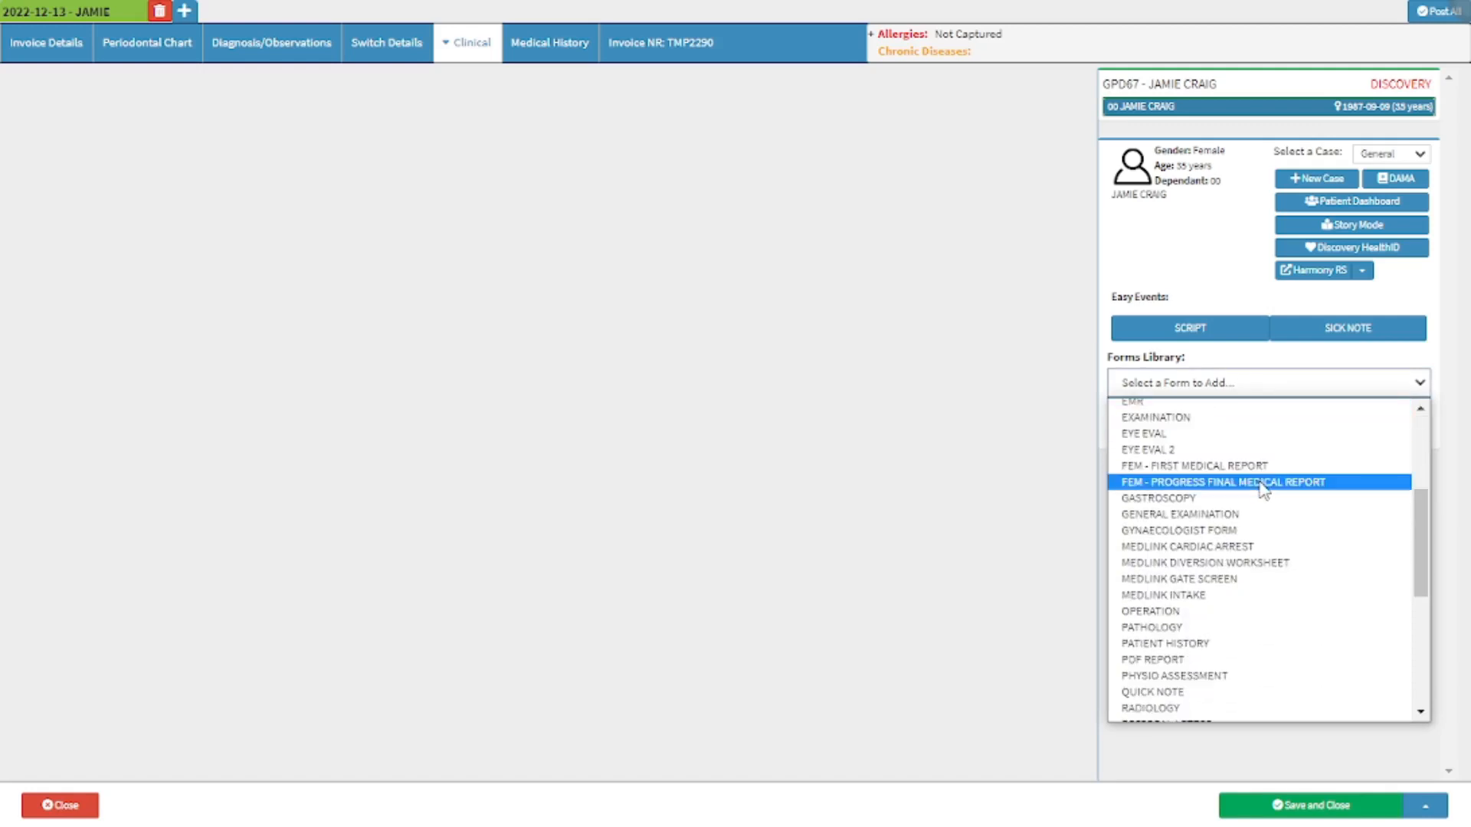
pyautogui.click(1268, 601)
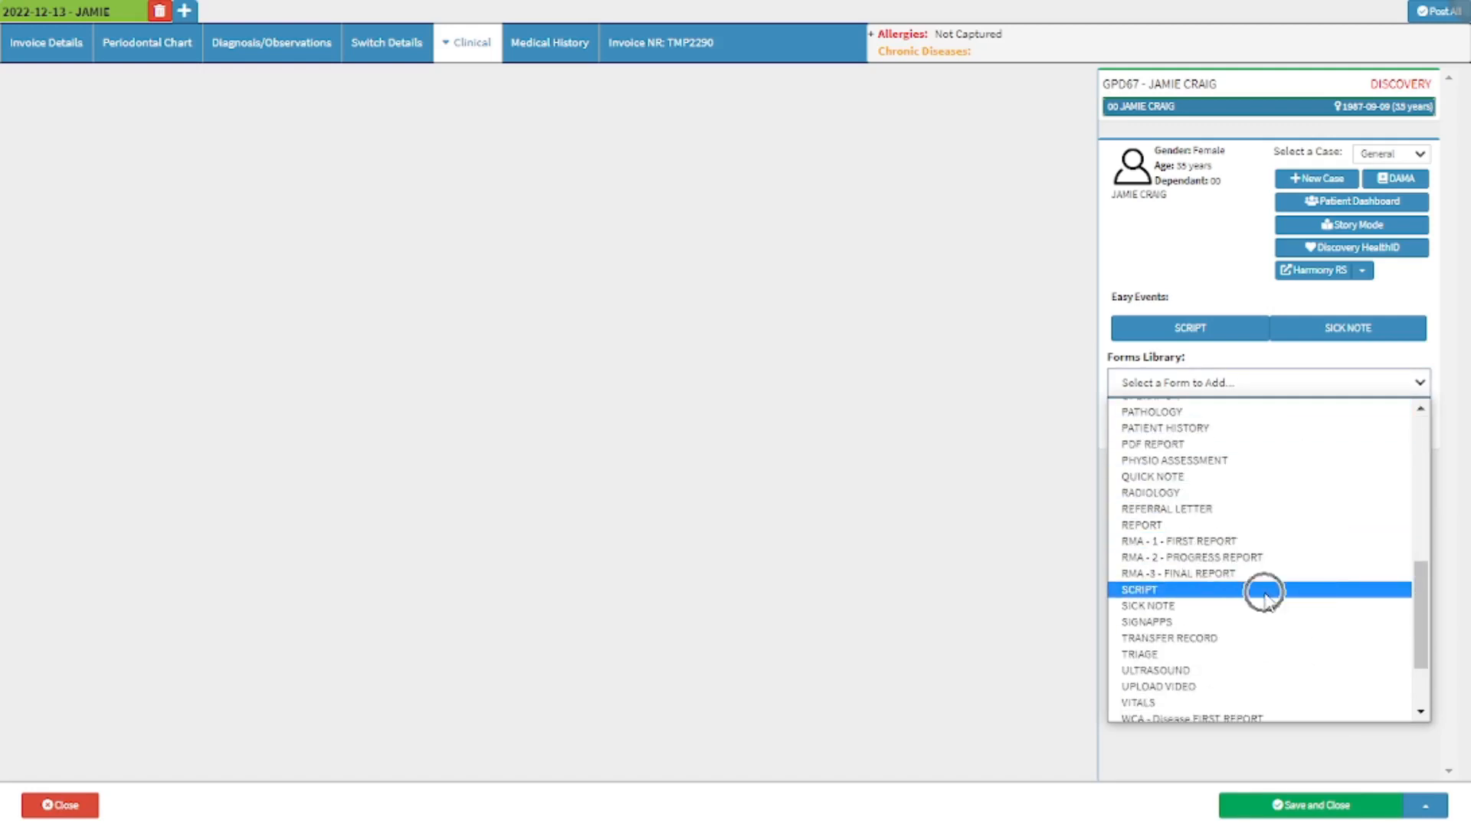
pyautogui.click(1204, 331)
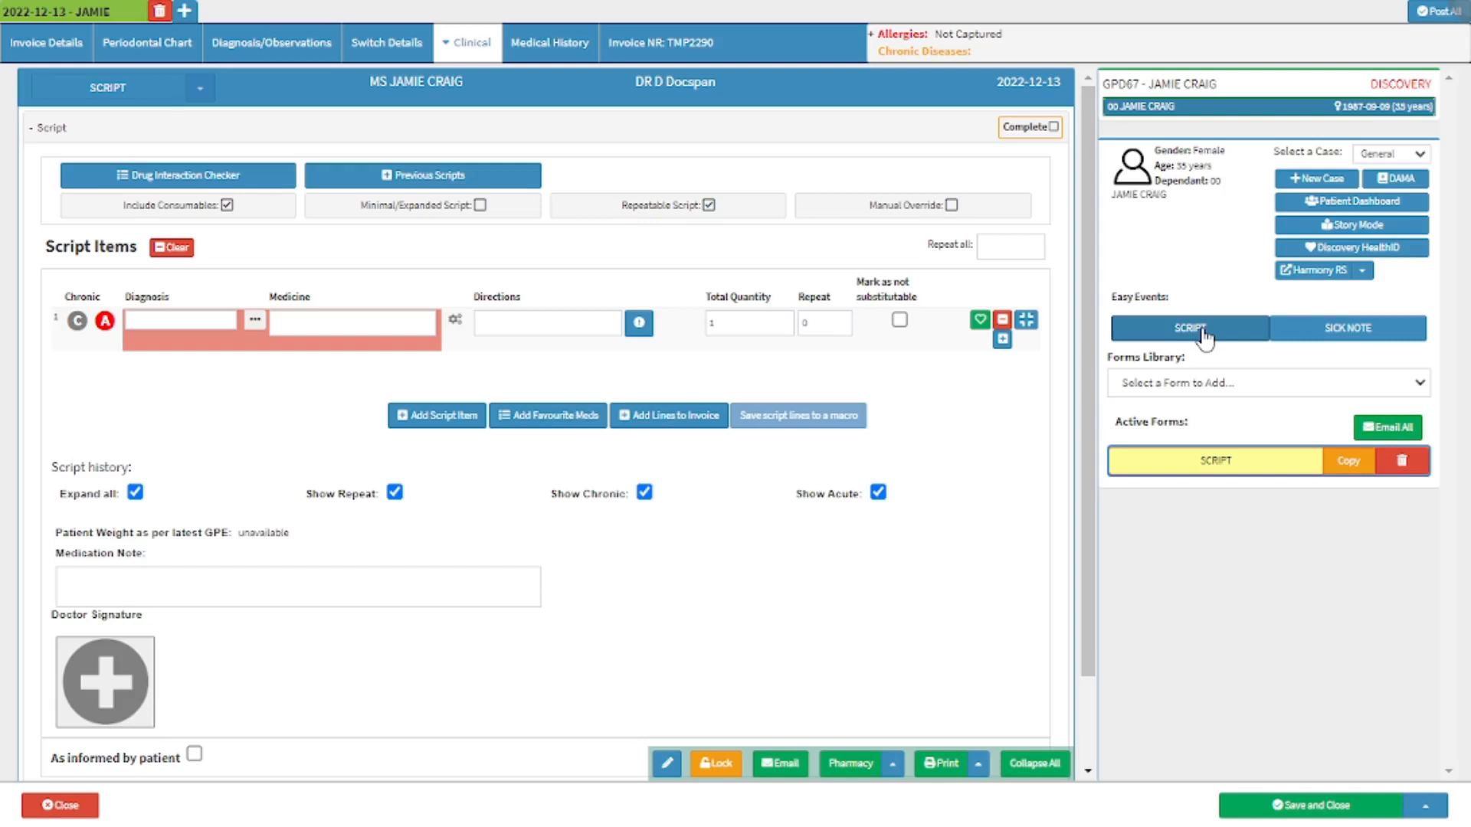
# Set the first script item's diagnosis to J45.9, Asthma, unspecified.
pyautogui.press('ctrl')
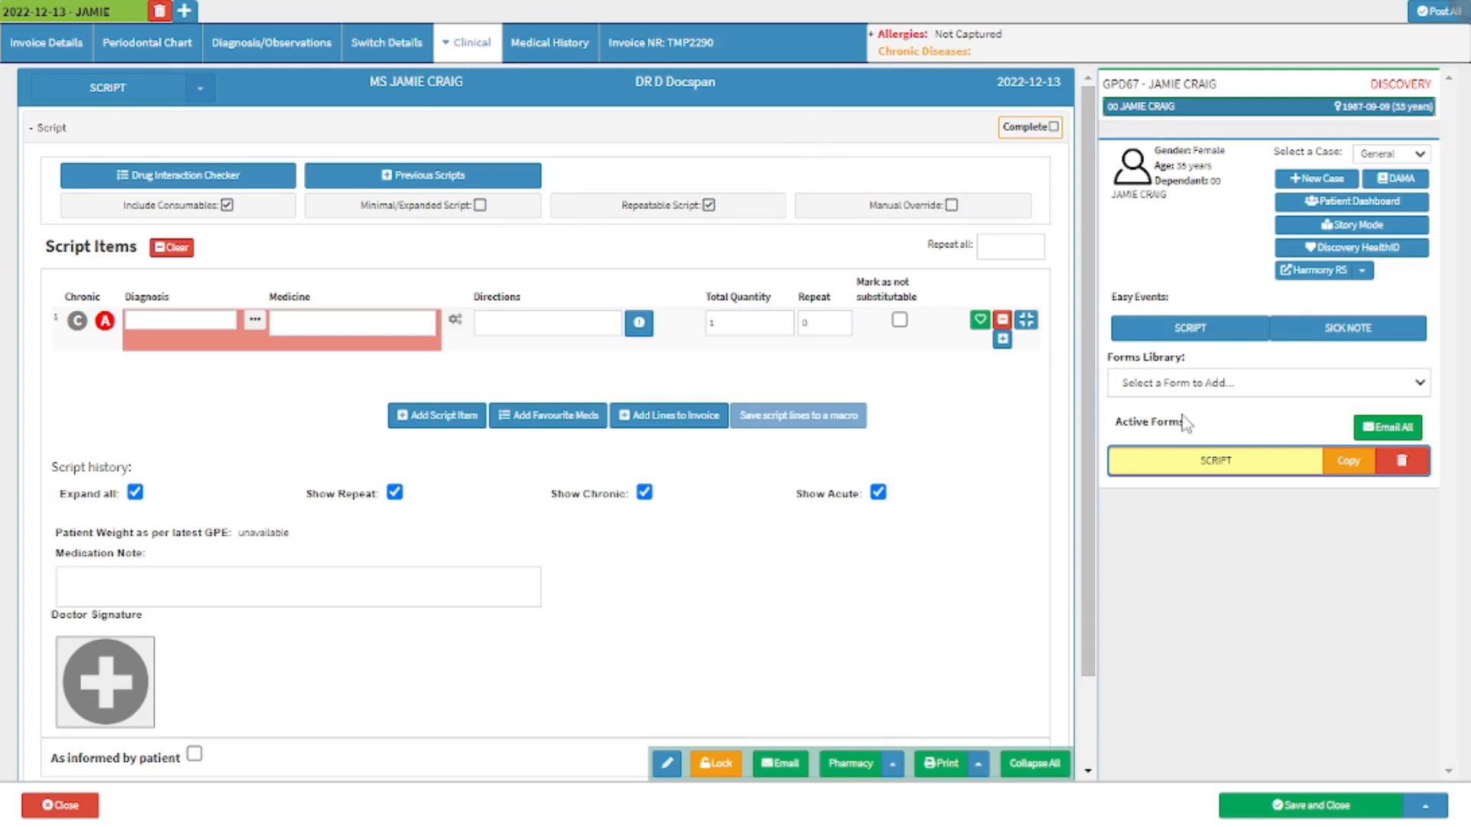
pyautogui.press('ctrl')
pyautogui.click(138, 321)
pyautogui.write('J')
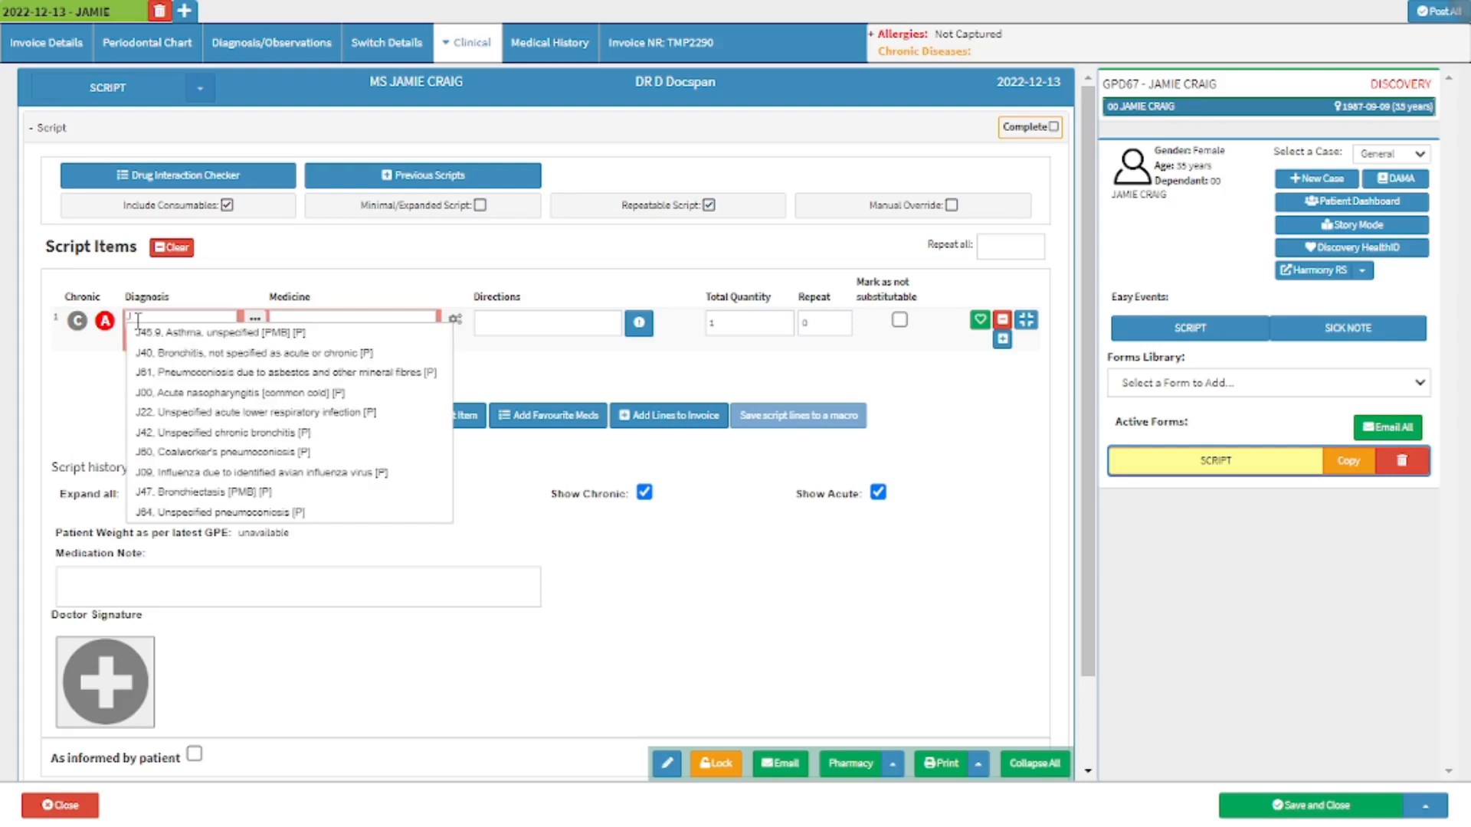
pyautogui.click(141, 339)
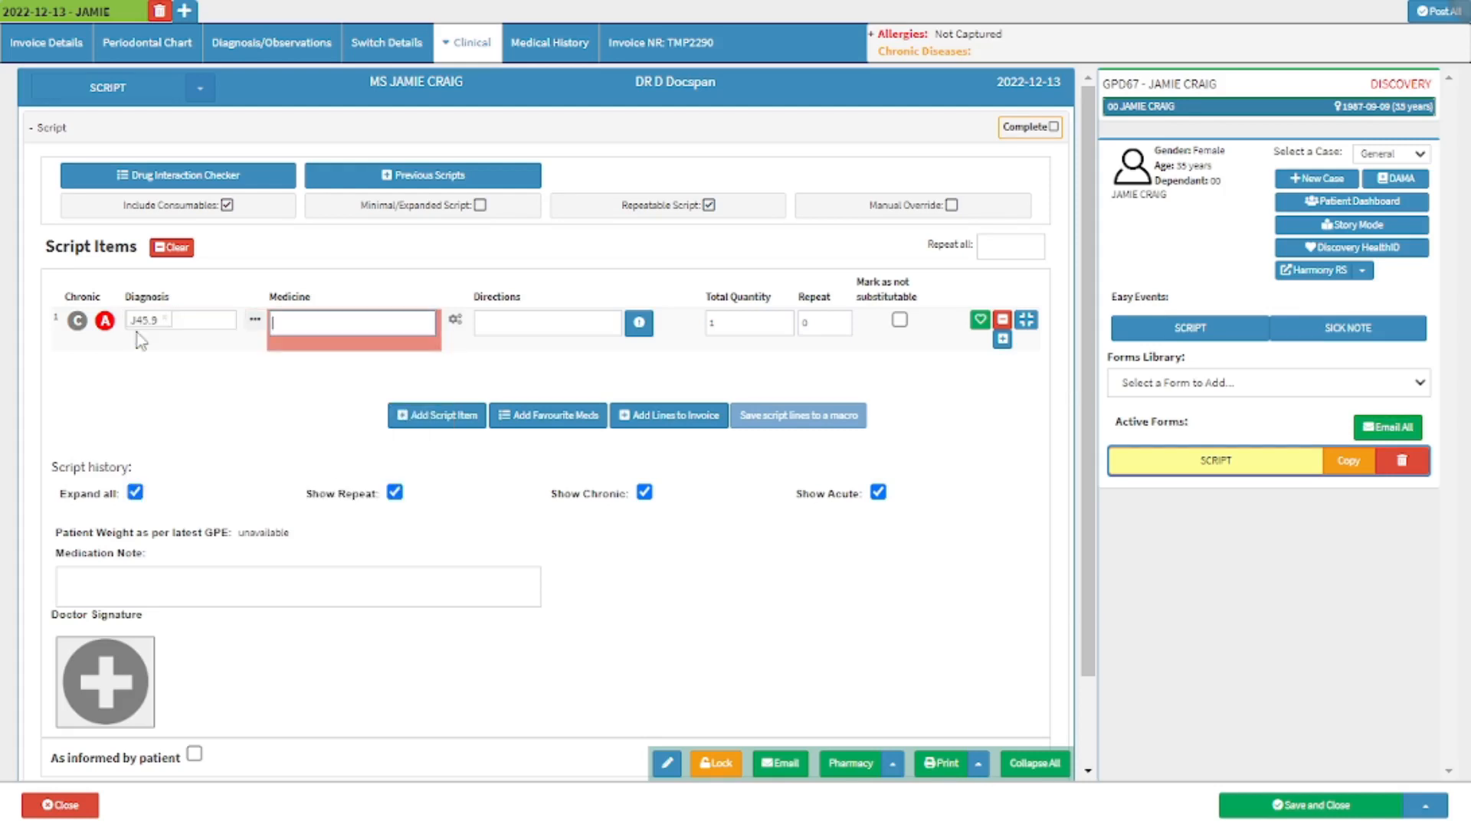
# Search the medicines for "ASTHAV" and choose DISC ASTHAVENT DP CPS 200 MG - 30 for the first script item.
pyautogui.click(255, 325)
pyautogui.write('4')
pyautogui.write('STH')
pyautogui.write('AV')
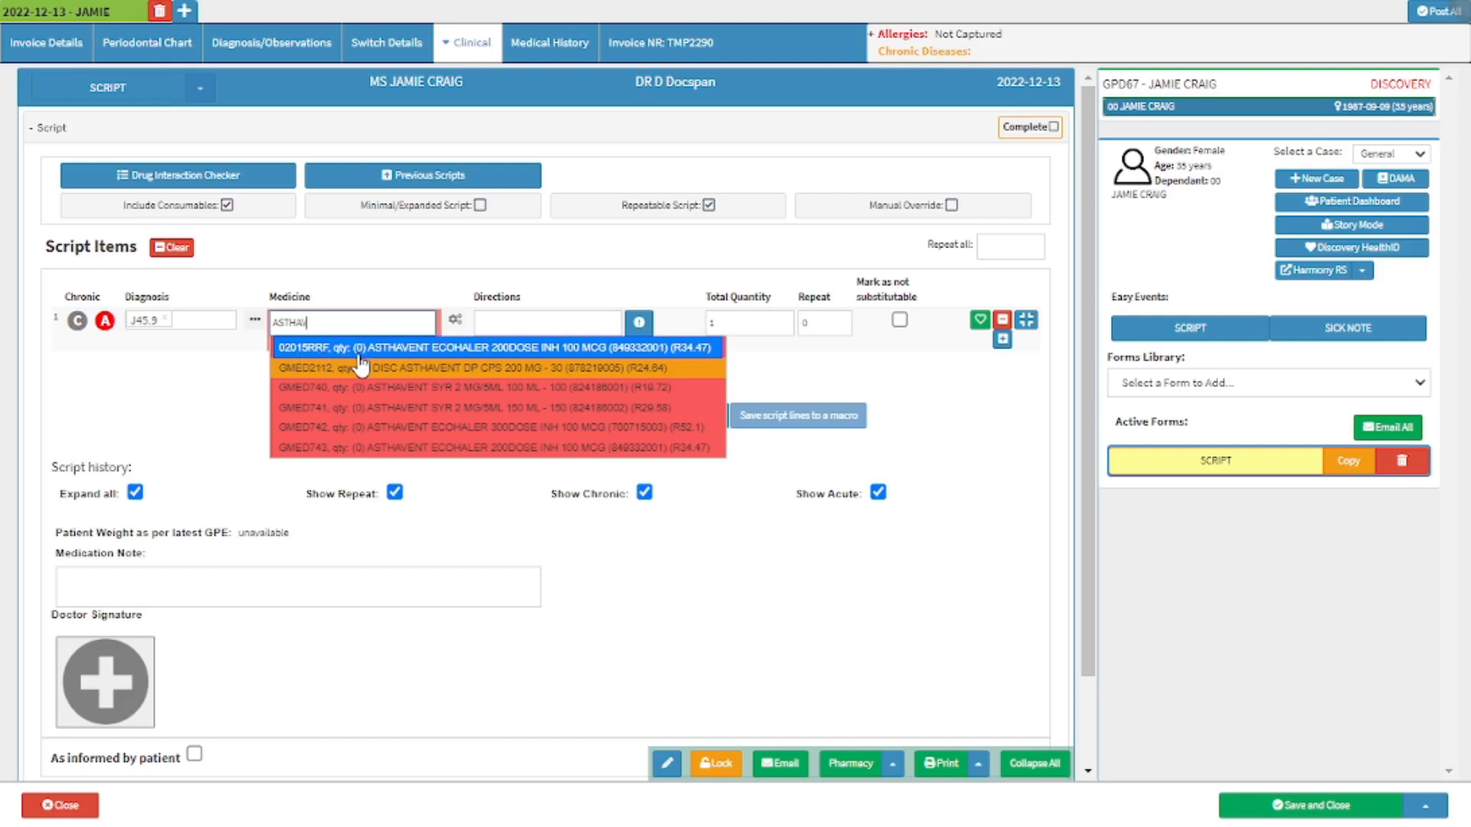
pyautogui.click(400, 349)
pyautogui.click(500, 349)
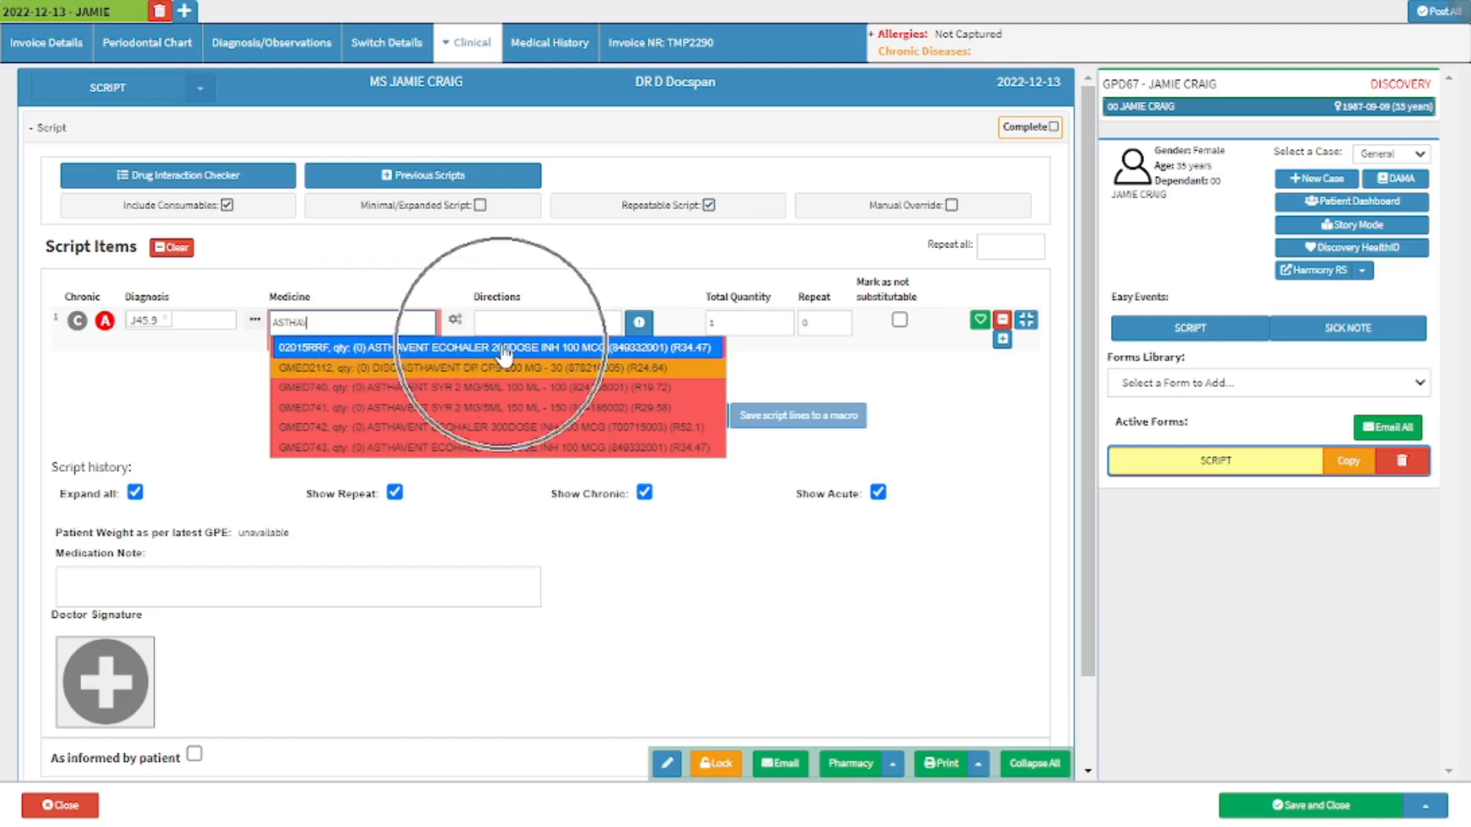
pyautogui.click(582, 354)
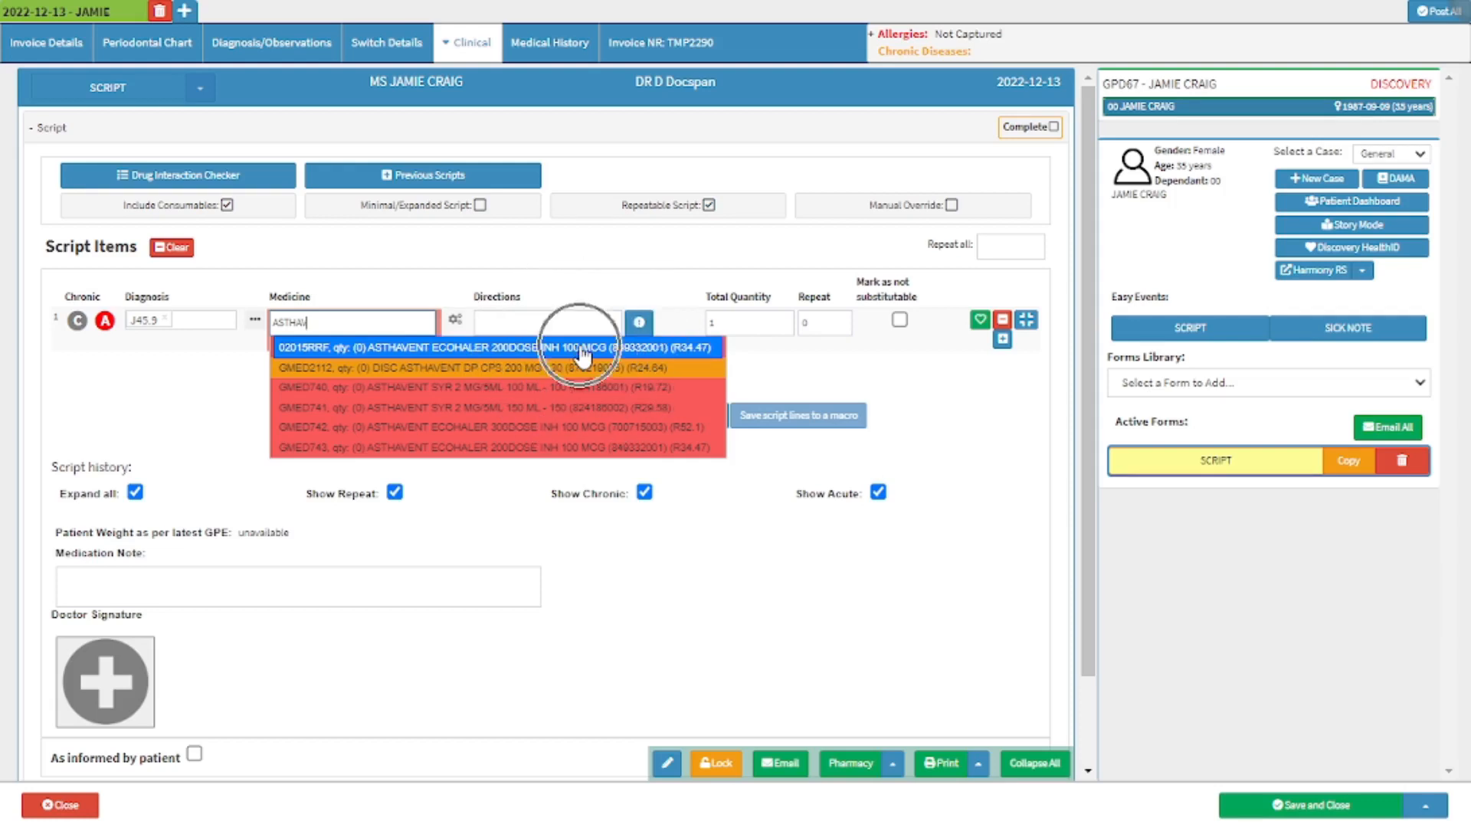
pyautogui.click(634, 351)
pyautogui.click(691, 353)
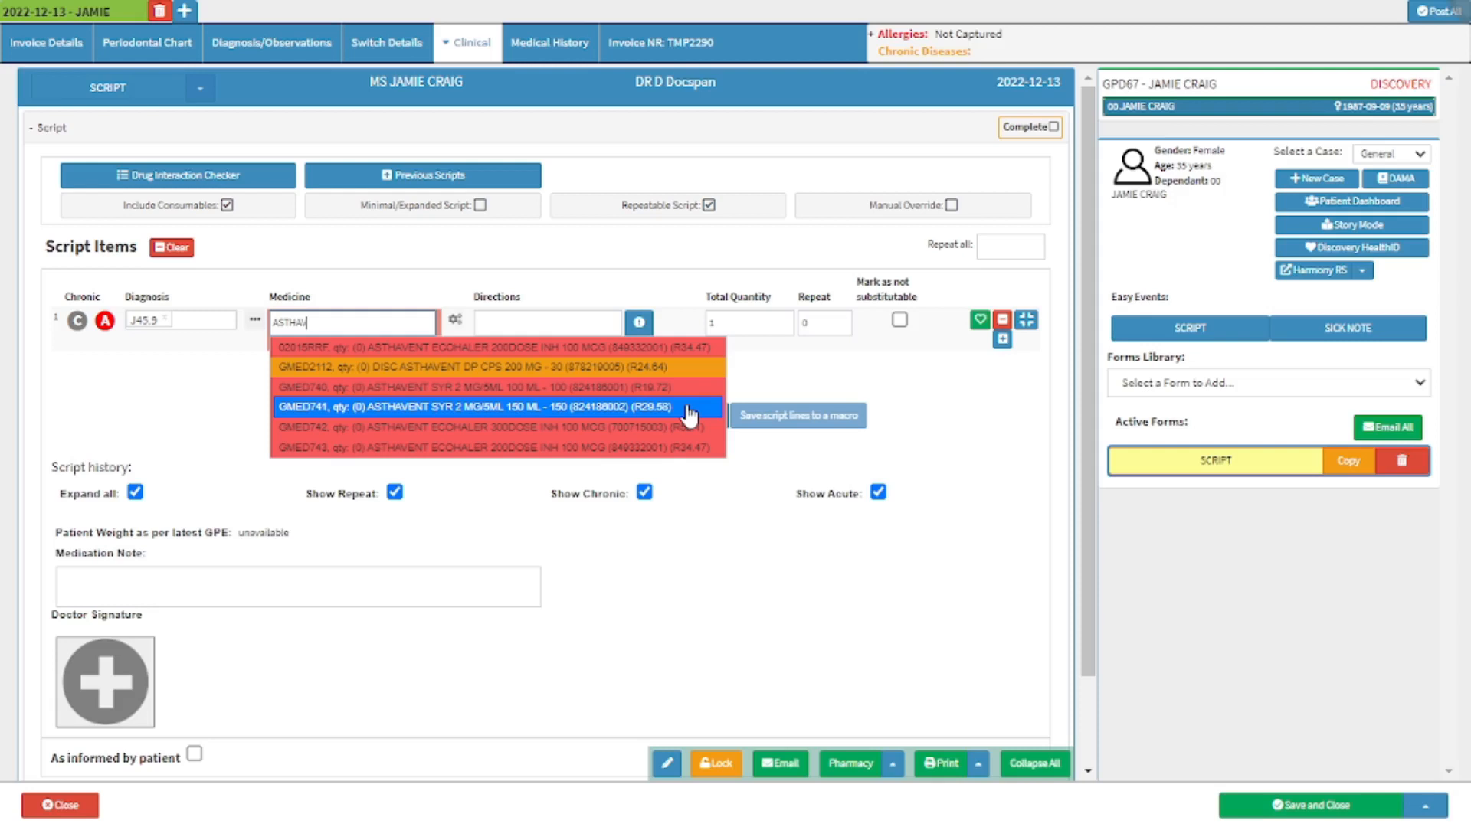
pyautogui.click(688, 373)
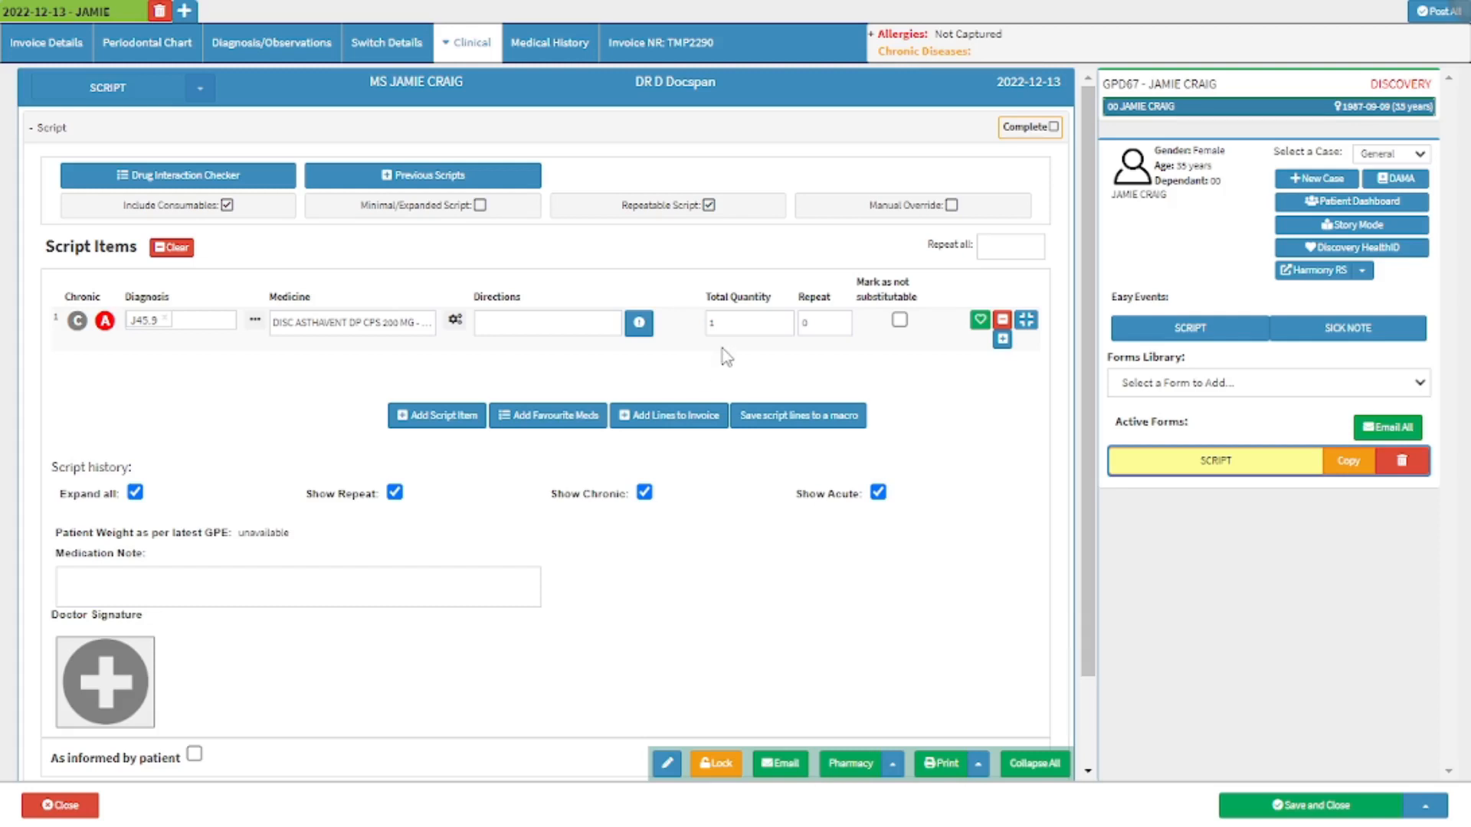
# Give the script item the directions "Take ONE once a day." and make it chronic with 5 repeats.
pyautogui.click(736, 326)
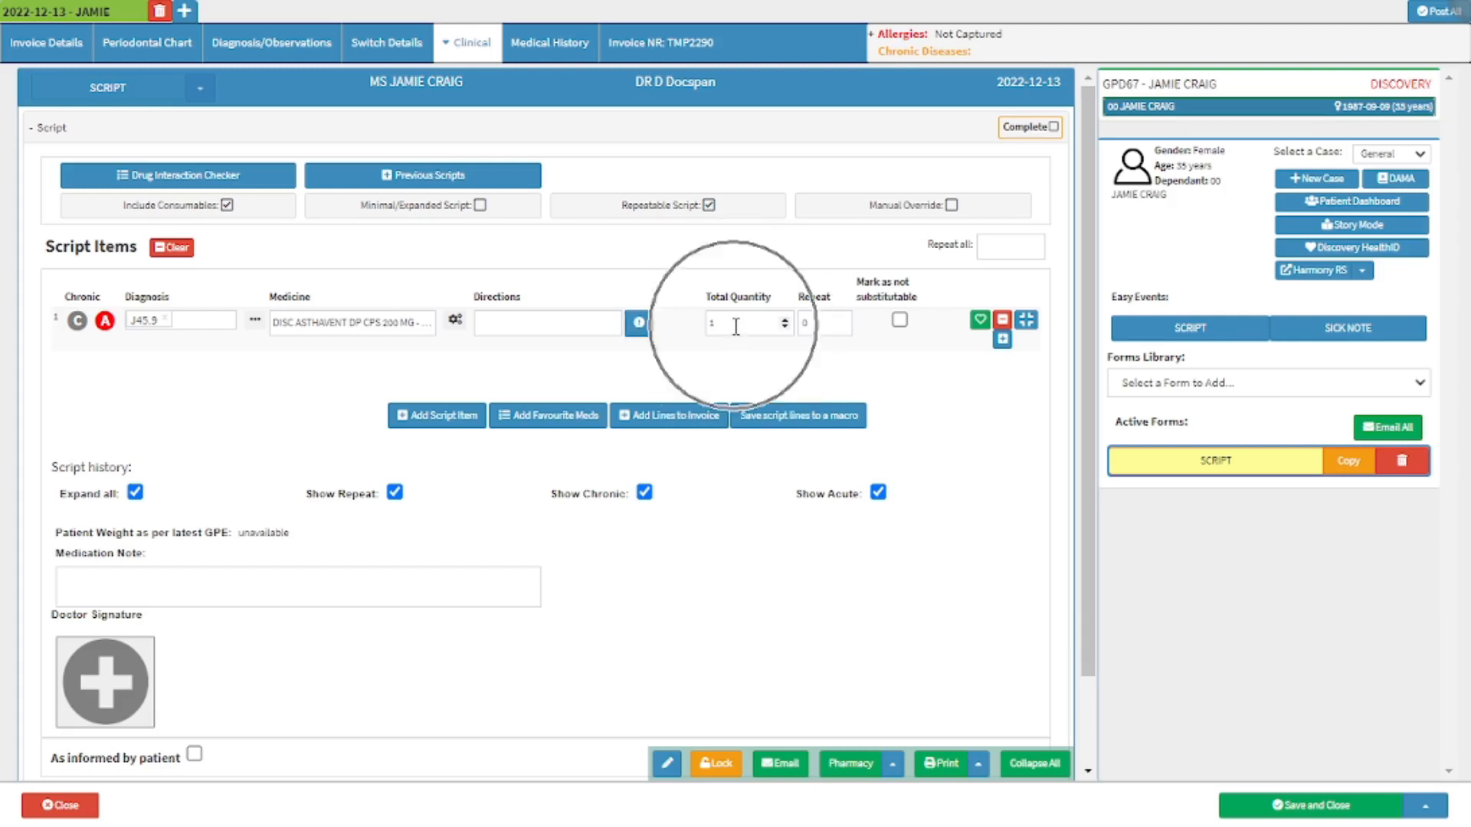
pyautogui.click(814, 322)
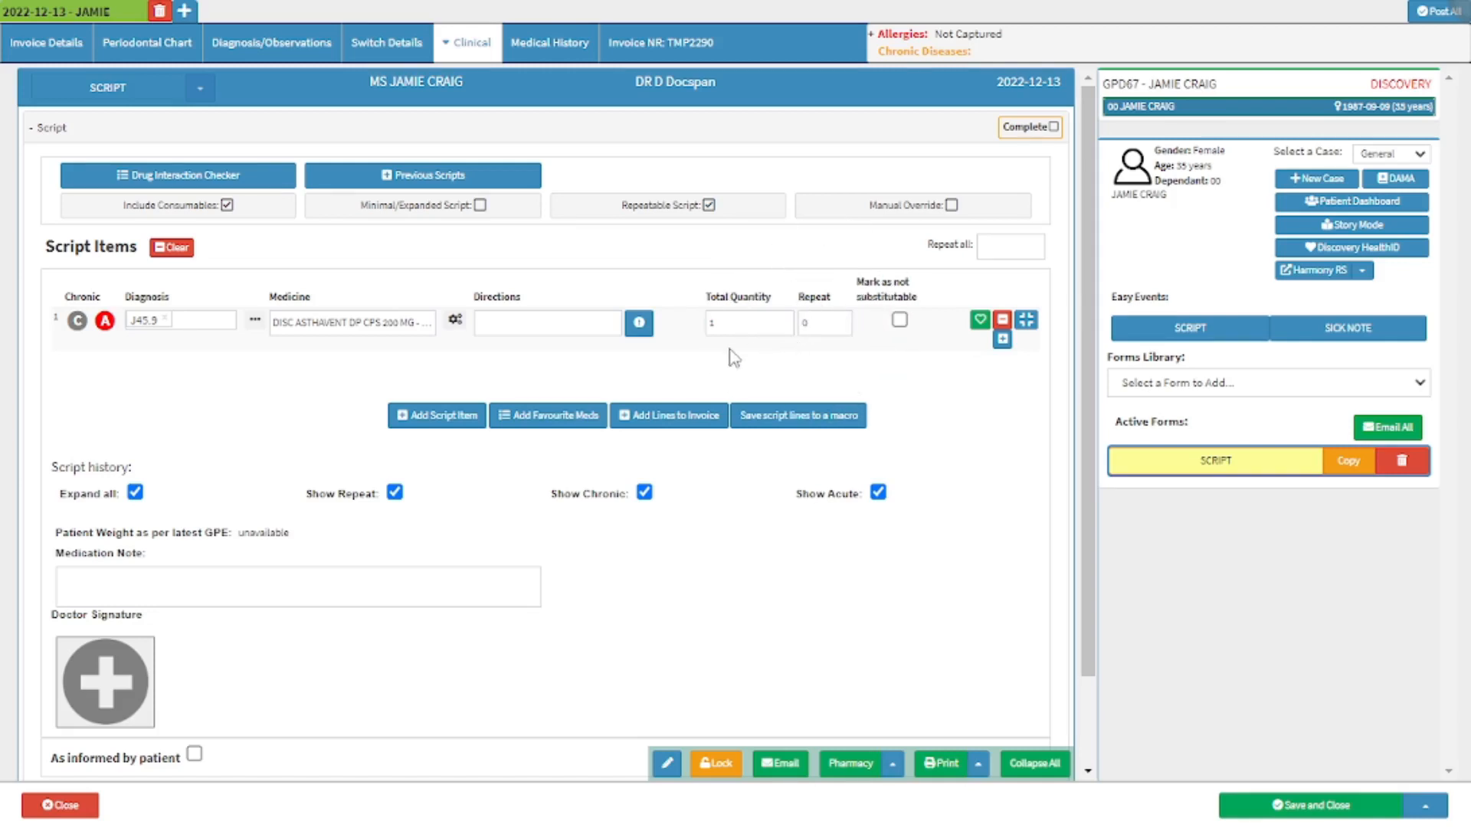
pyautogui.click(641, 328)
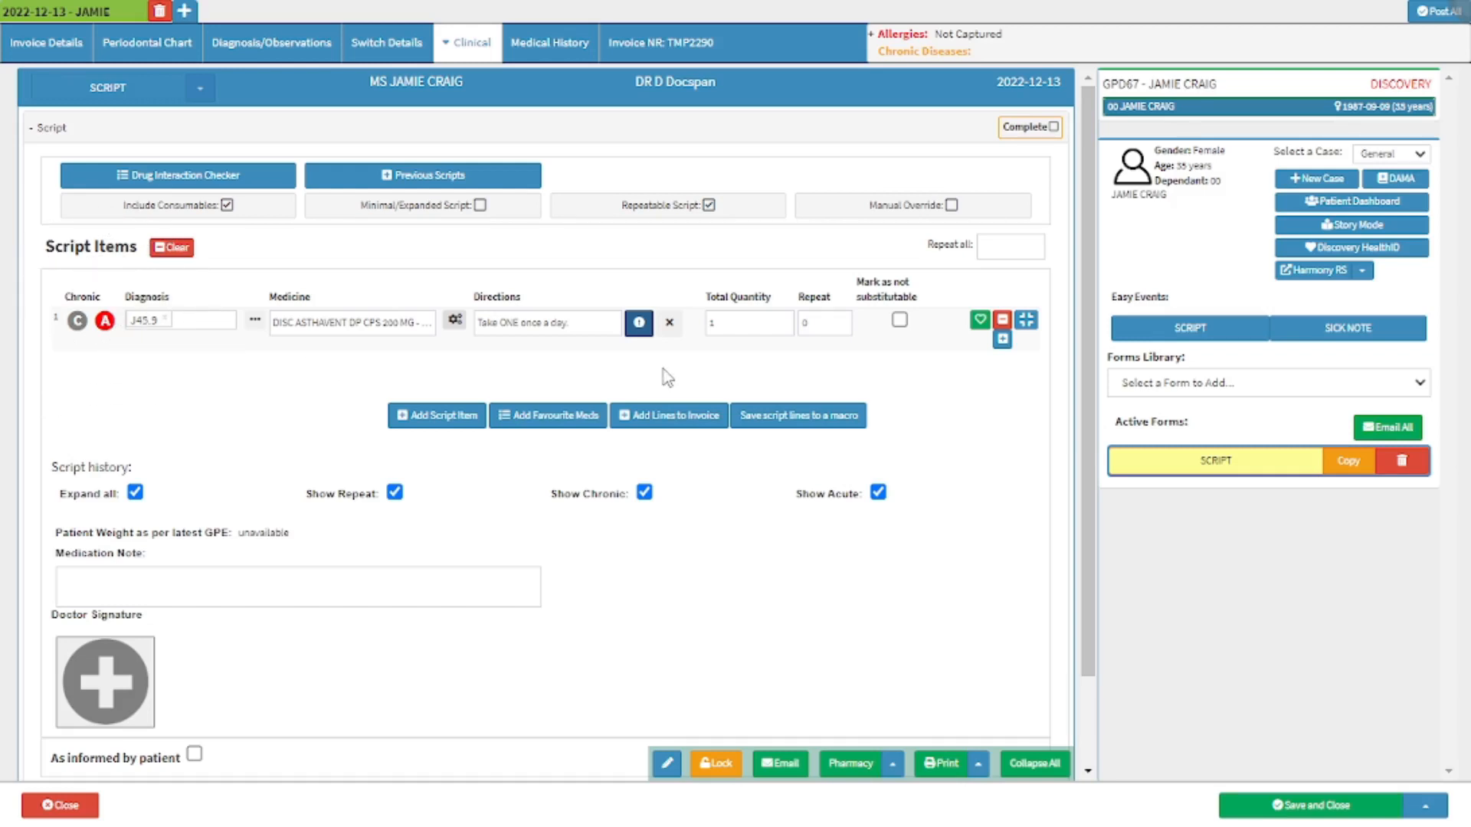
pyautogui.click(821, 326)
pyautogui.write('5')
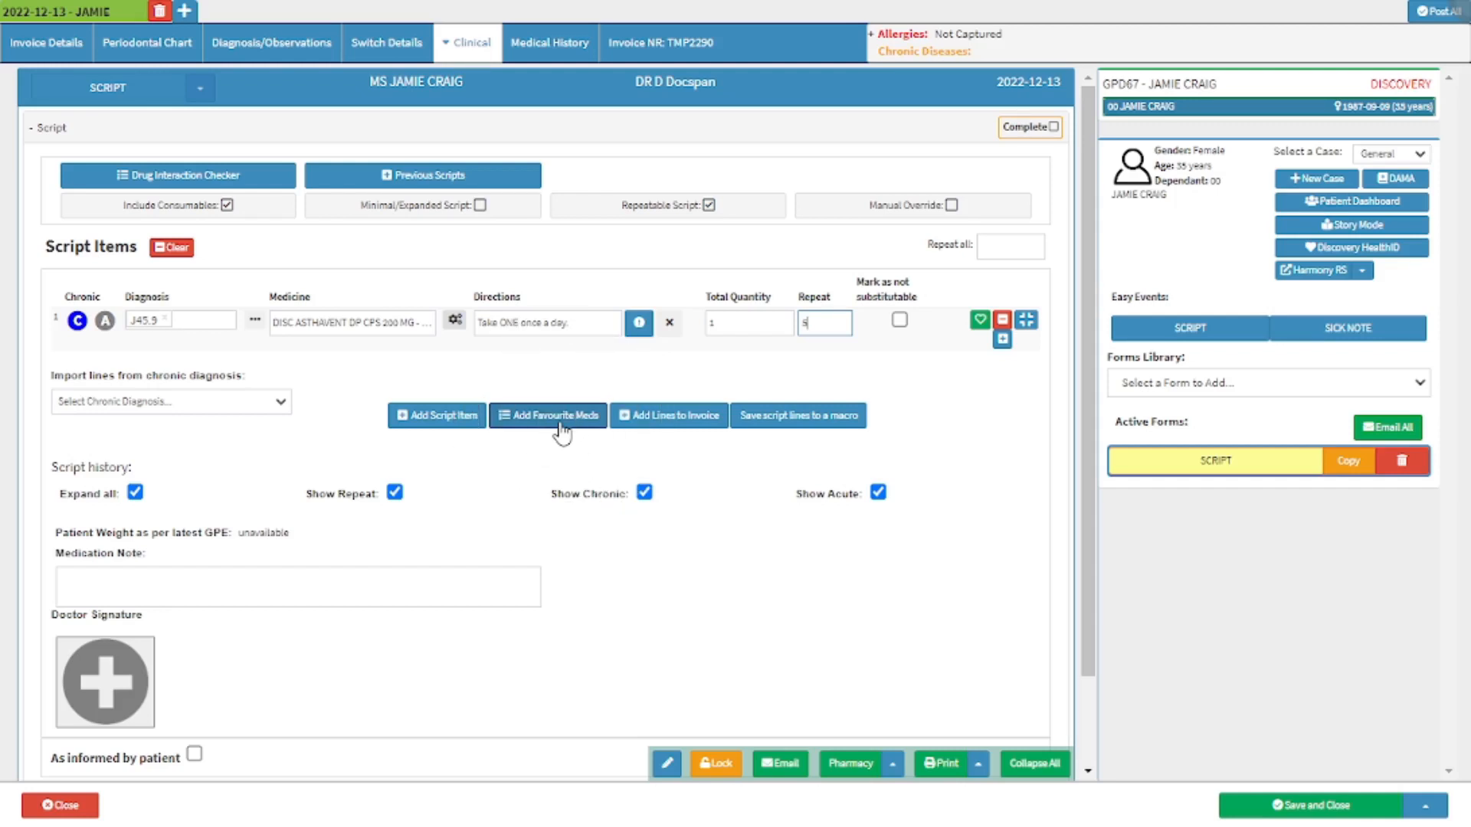
pyautogui.click(1004, 339)
pyautogui.click(469, 424)
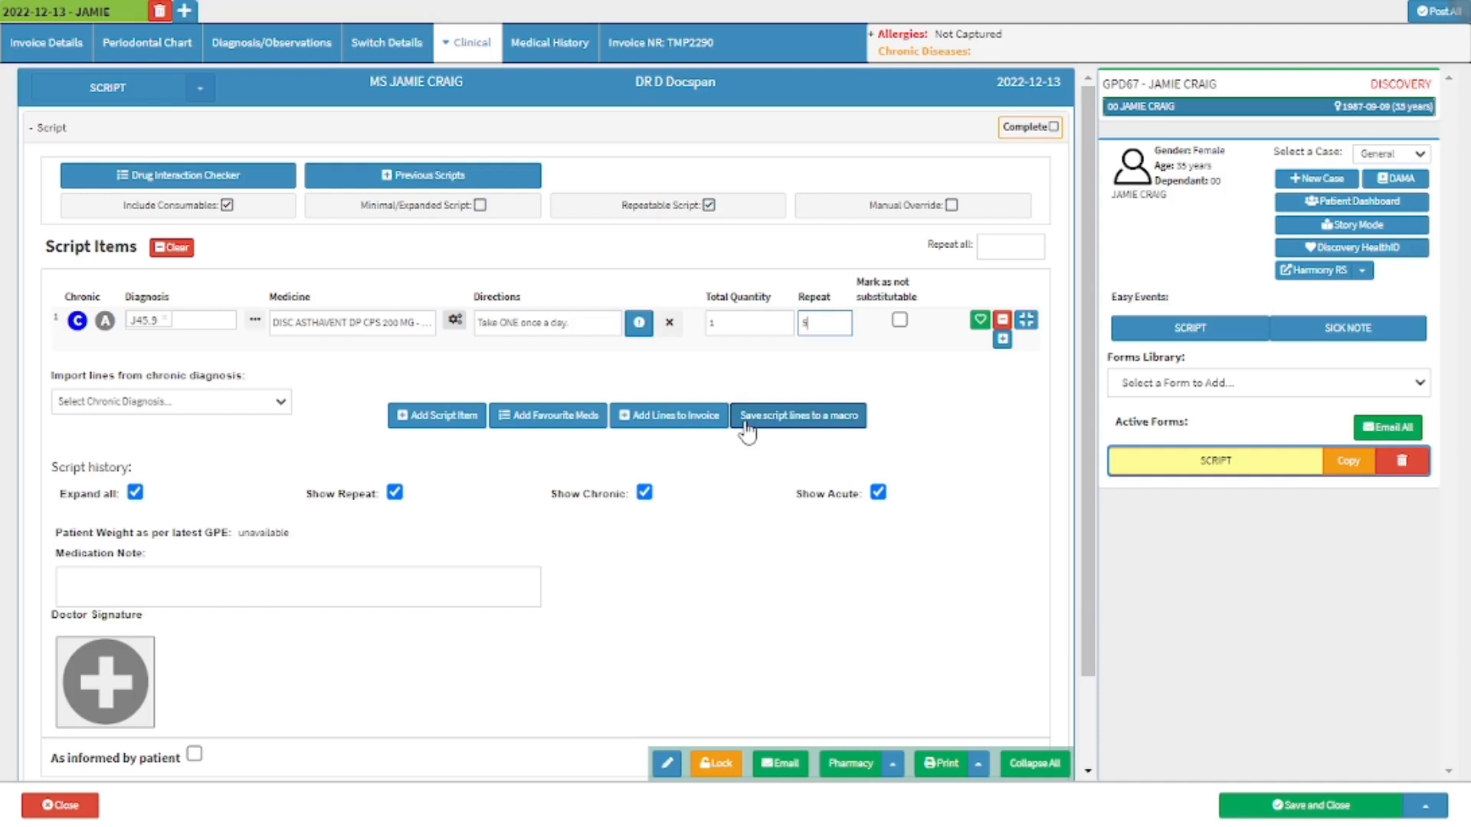
pyautogui.click(149, 469)
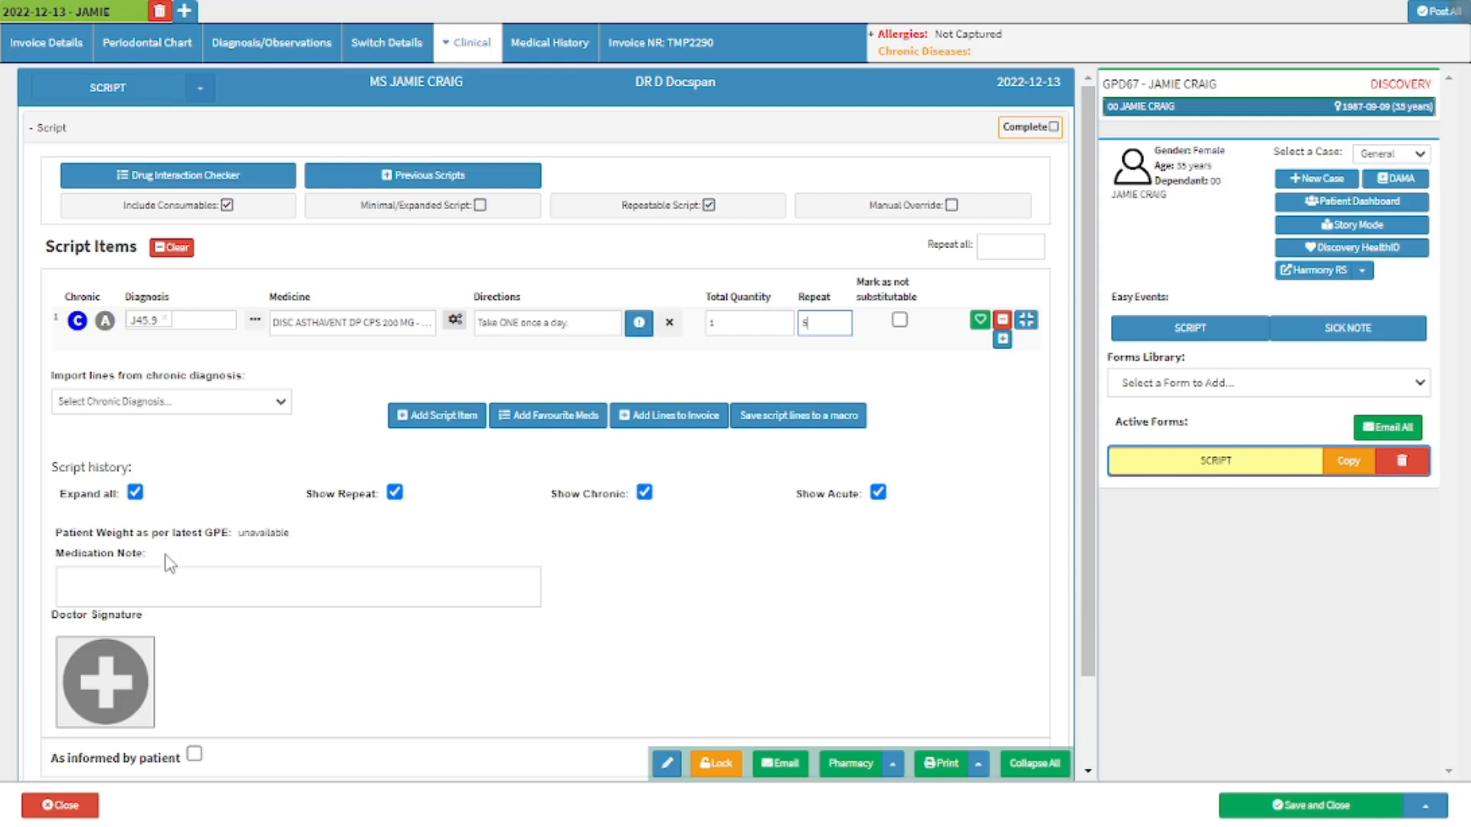
pyautogui.click(142, 651)
# Mark the script as informed by the patient, bringing up the patient signature section.
pyautogui.click(195, 757)
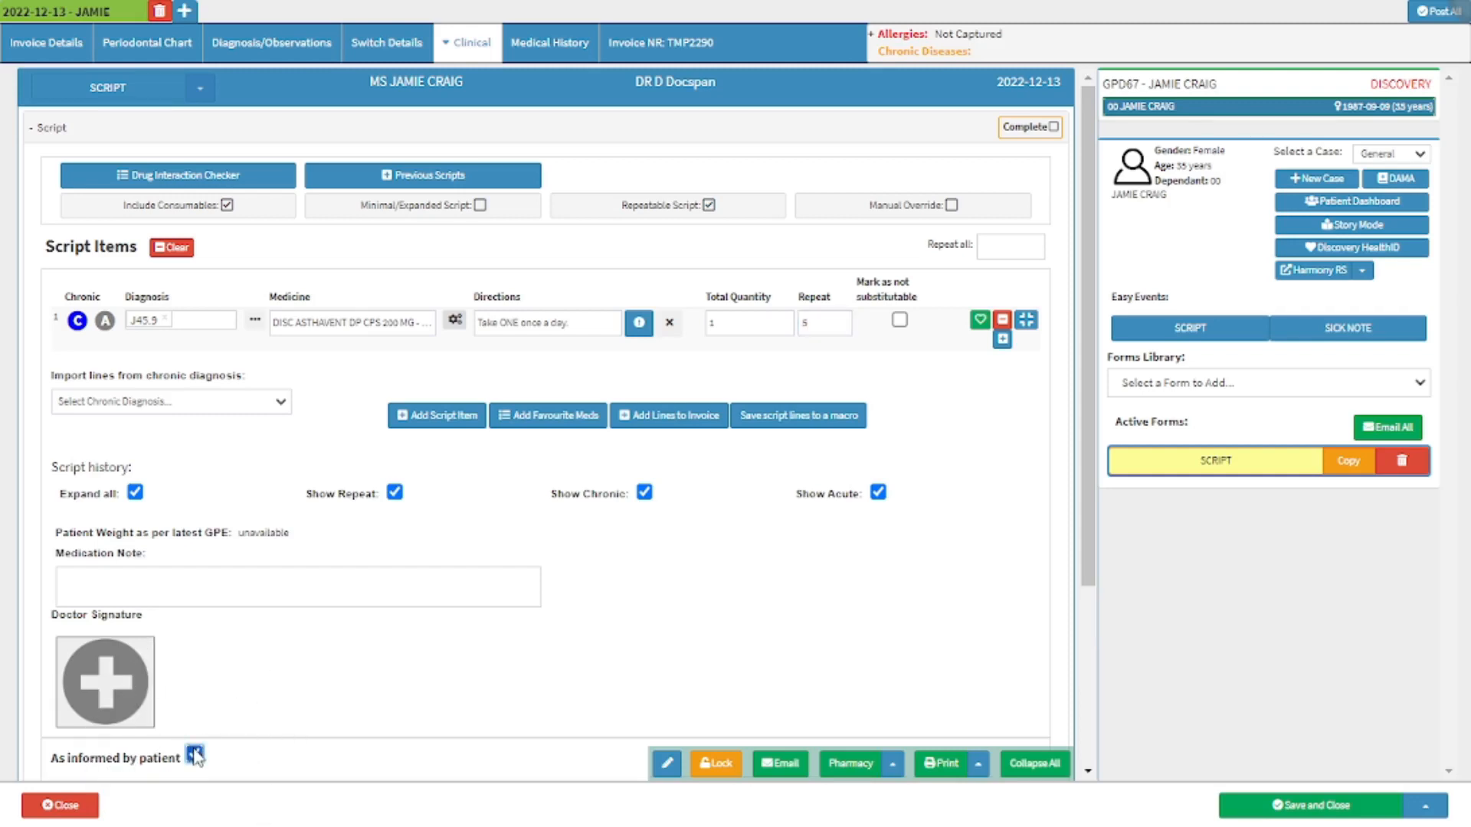
pyautogui.scroll(-3, 195, 756)
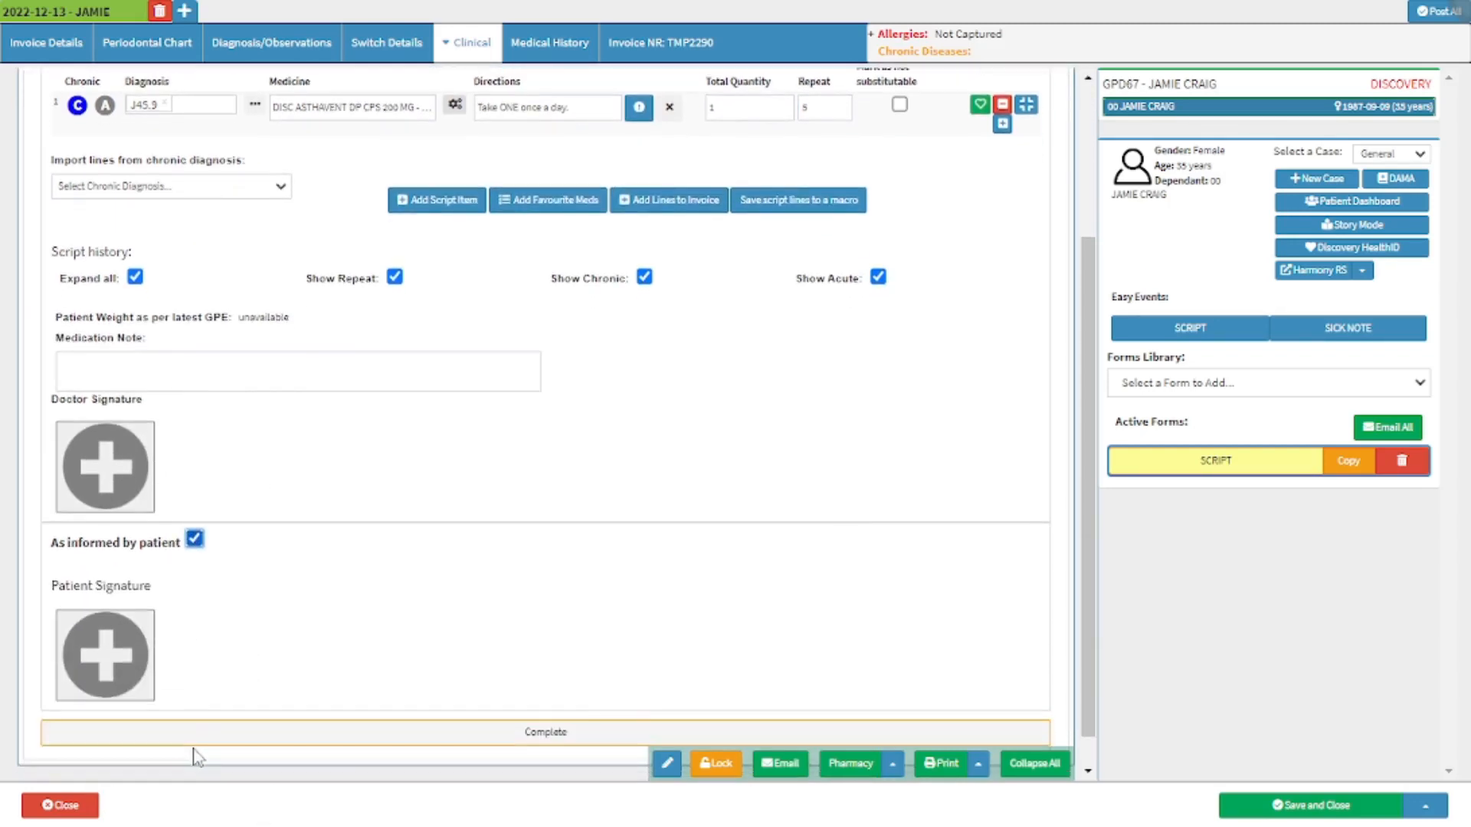
pyautogui.click(122, 677)
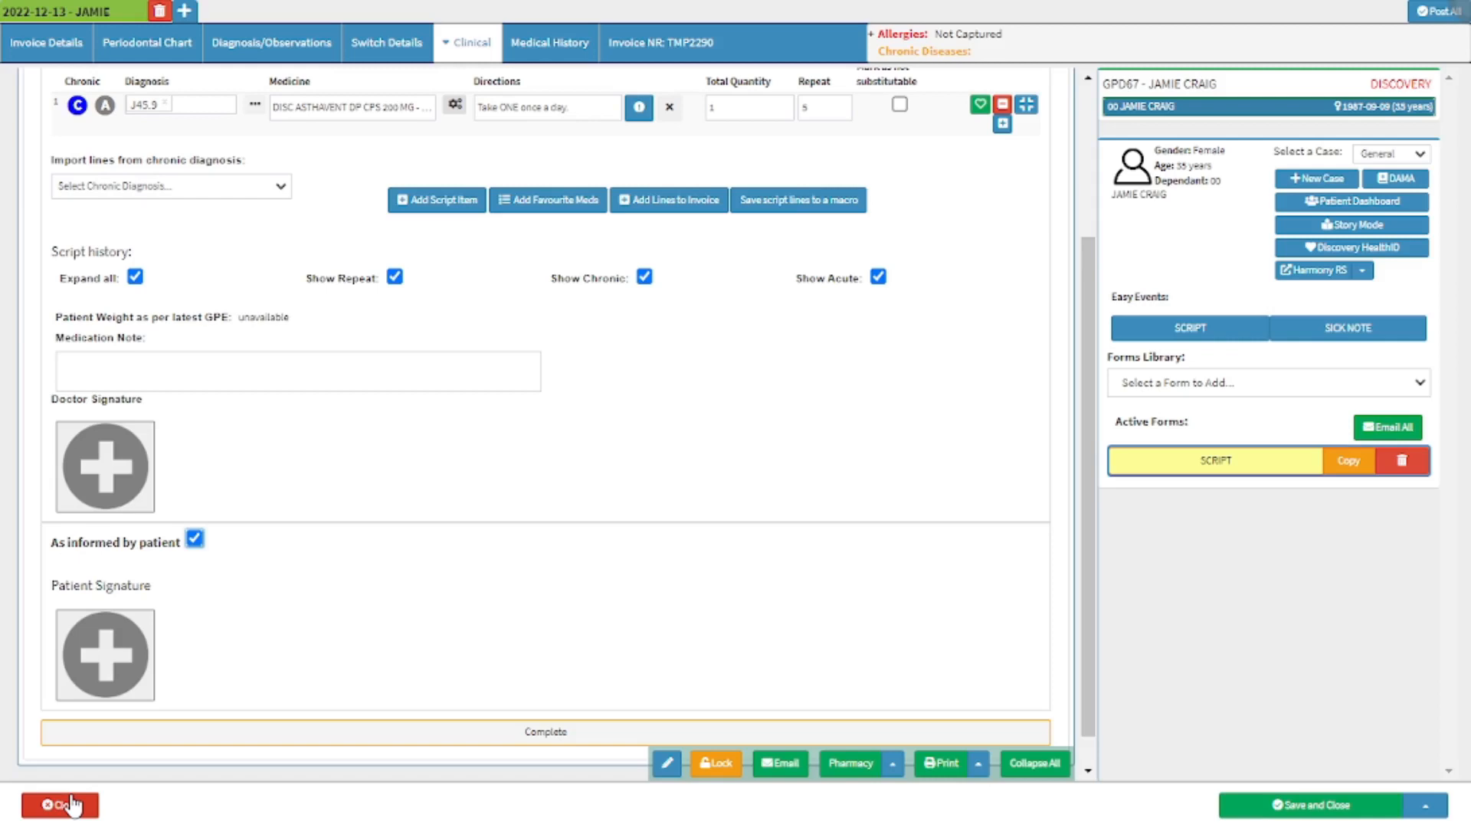
# Save the patient's script without closing the clinical record.
pyautogui.click(73, 804)
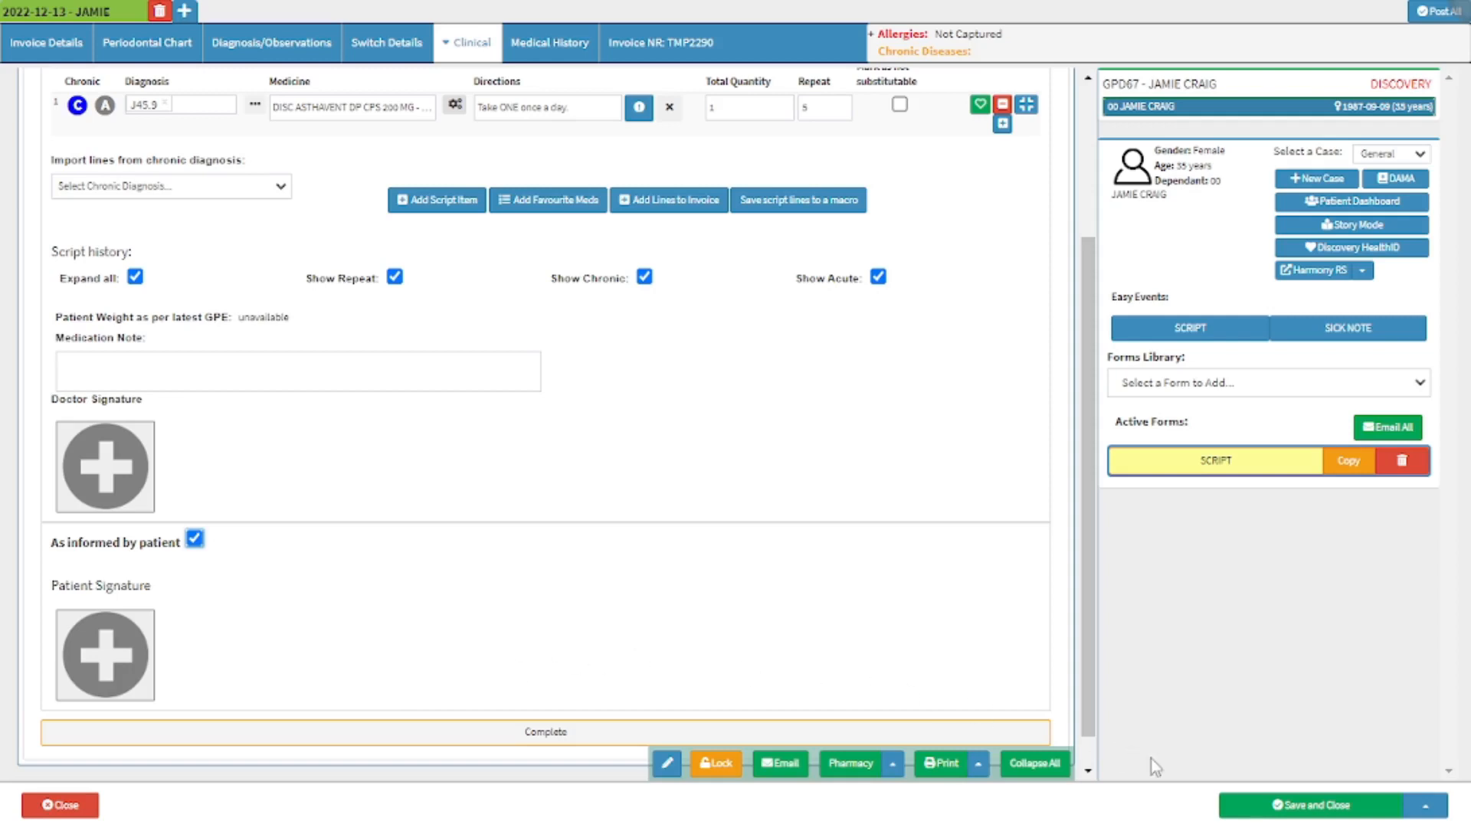
pyautogui.click(1257, 806)
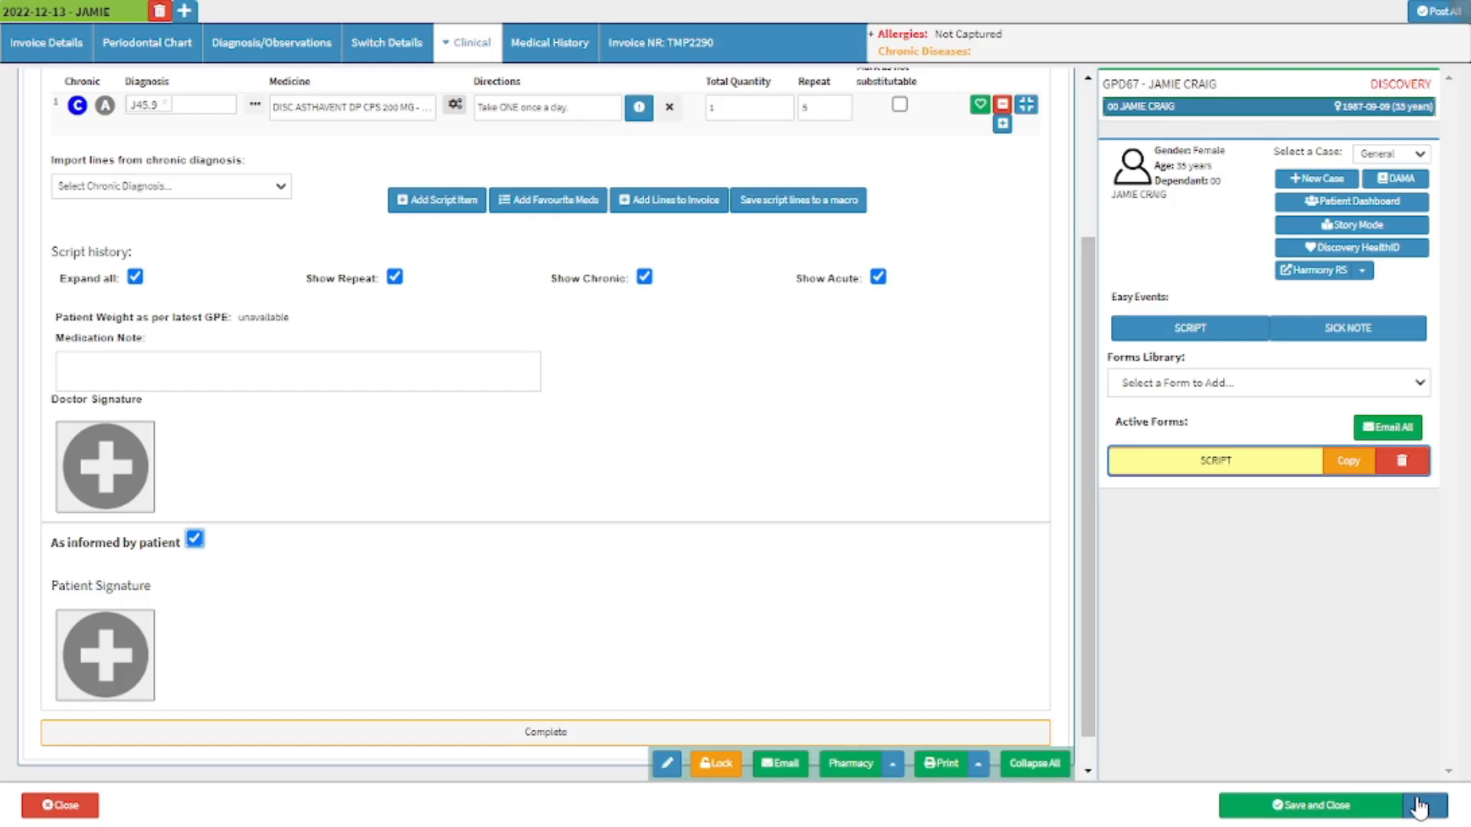
pyautogui.click(1418, 806)
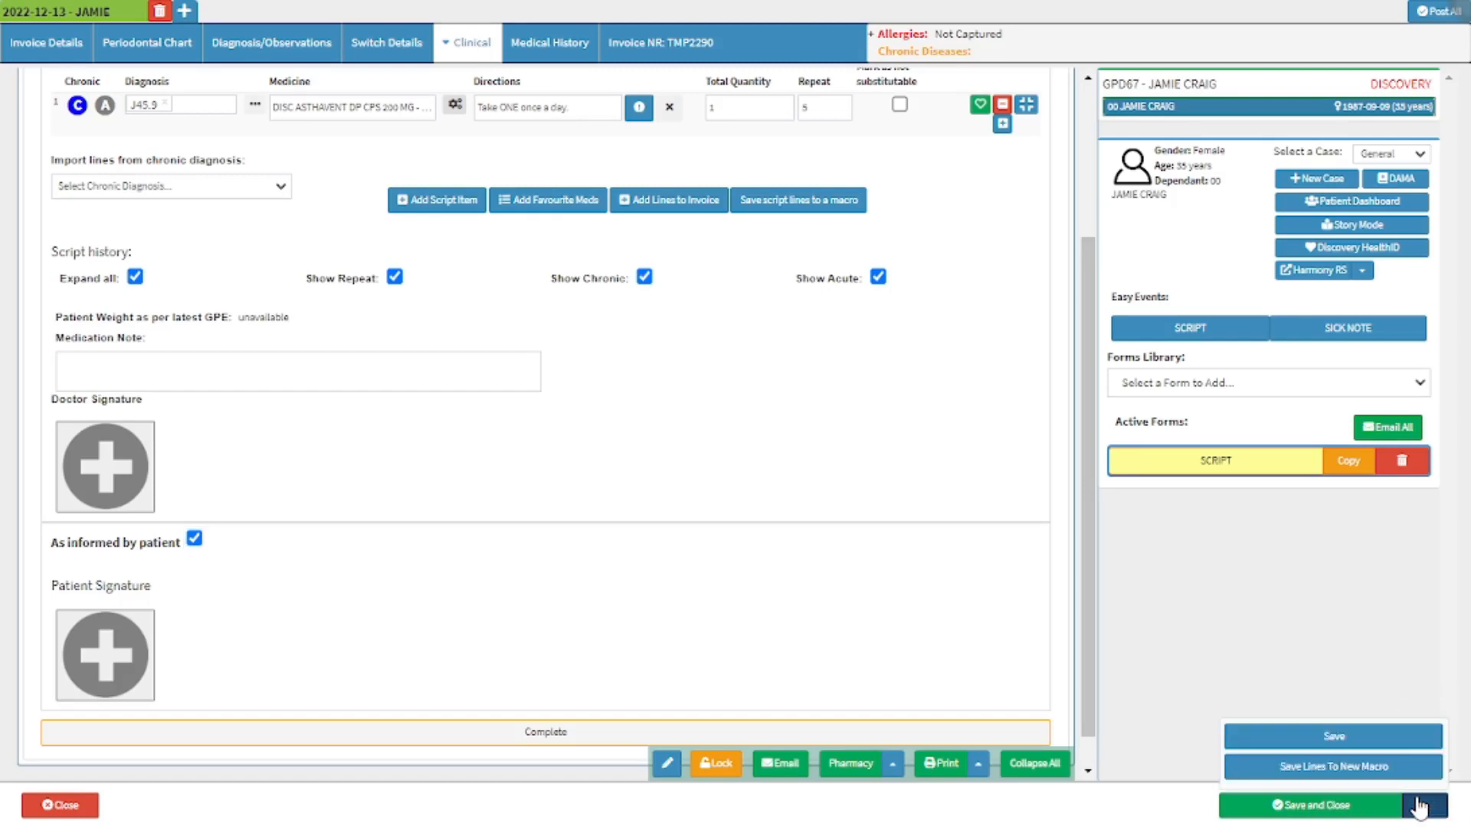
pyautogui.click(1412, 745)
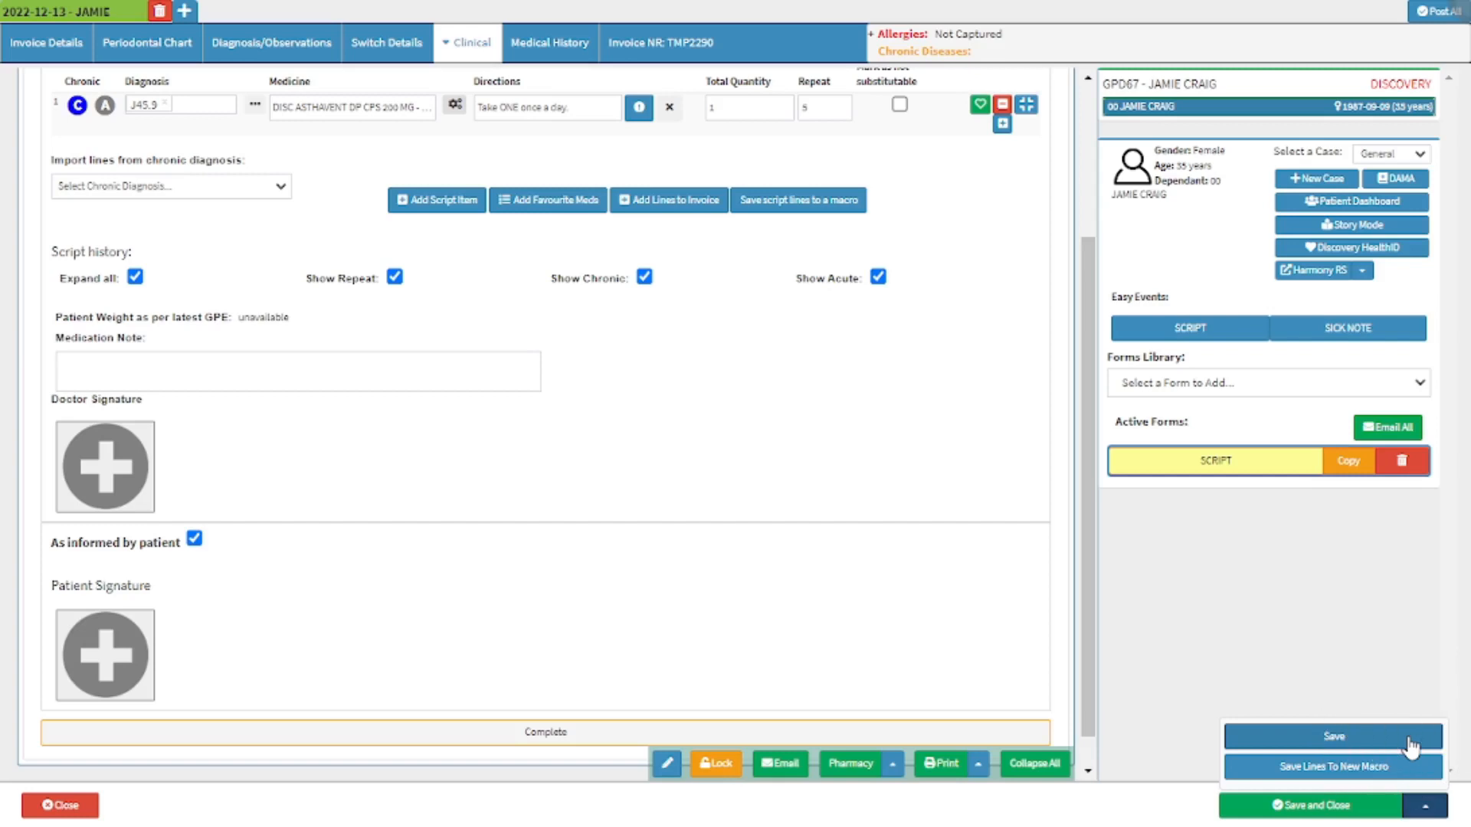